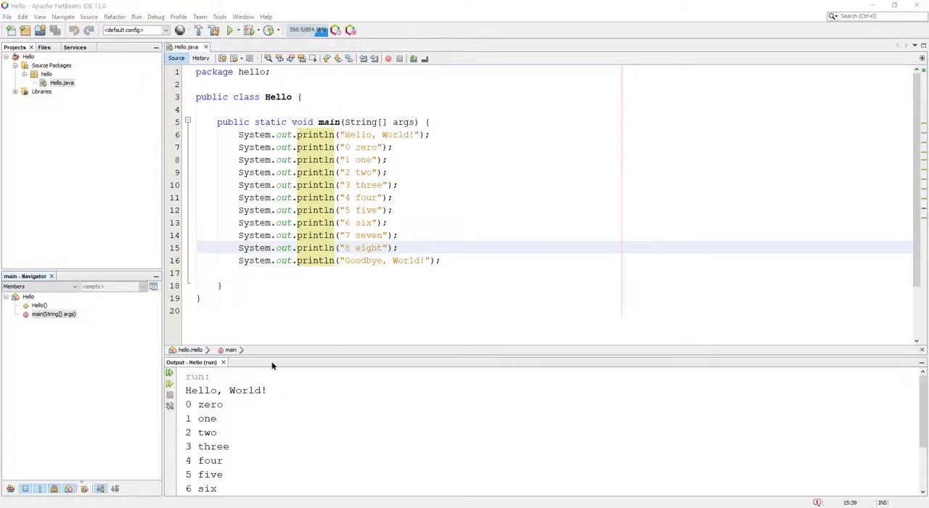
- Lower the editor/output splitter and narrow the Projects/Navigator column beside Hello.java
mouse_move(279, 360)
left_mouse_down()
mouse_move(320, 428)
mouse_move(311, 343)
mouse_move(325, 433)
mouse_move(249, 406)
left_mouse_up()
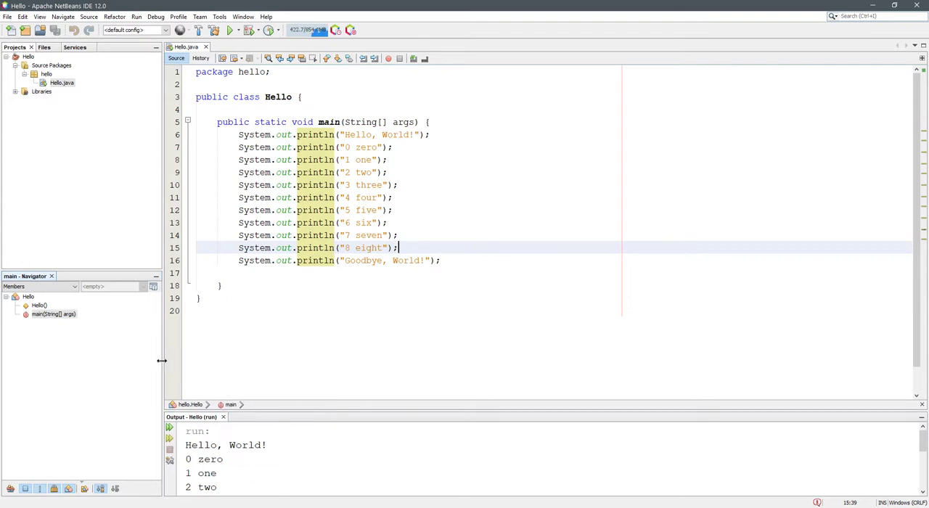
left_click_drag(162, 361, 87, 355)
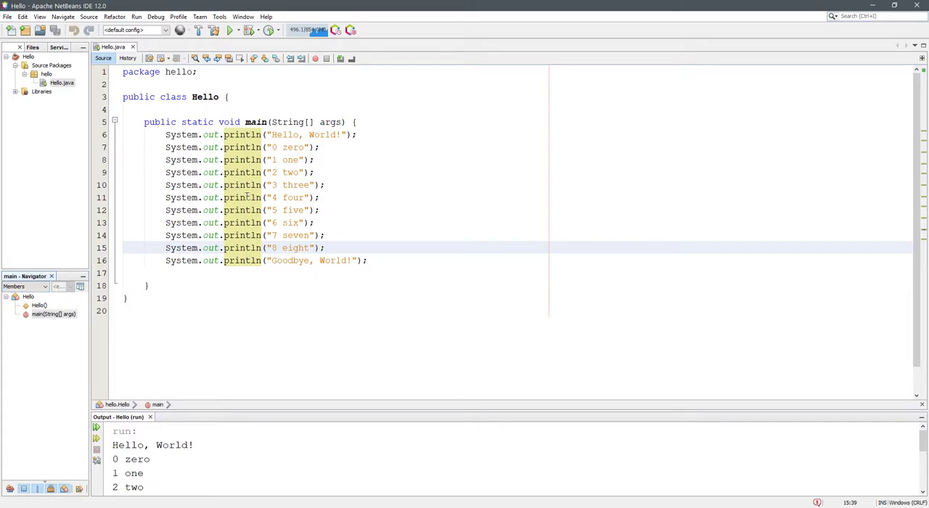
scroll(266, 200, "up", 4)
scroll(245, 190, "up", 2)
scroll(244, 191, "up", 1)
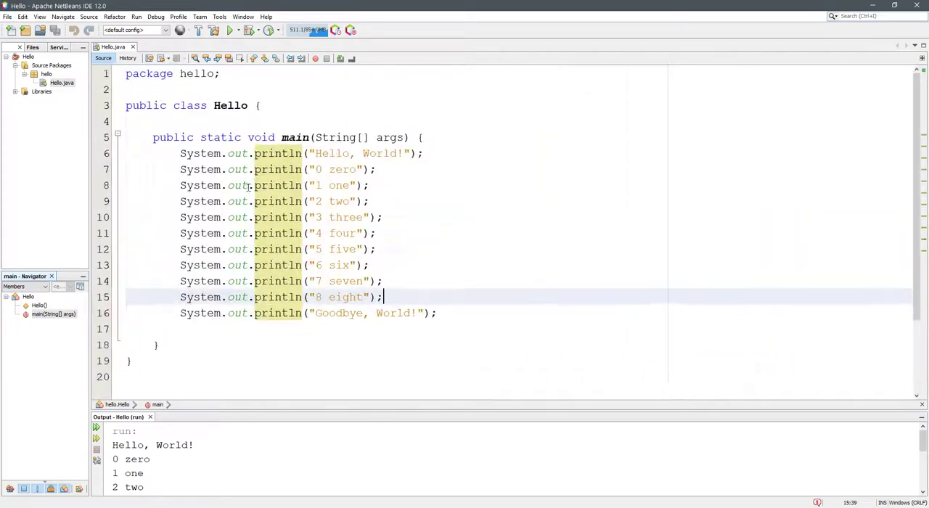
scroll(241, 185, "up", 1)
scroll(239, 186, "down", 1)
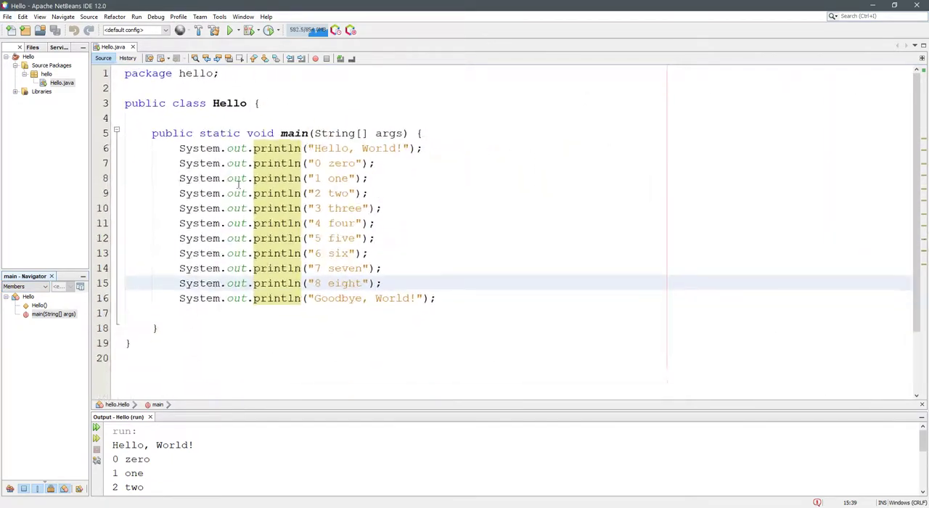
scroll(240, 187, "down", 1)
scroll(240, 187, "down", 1)
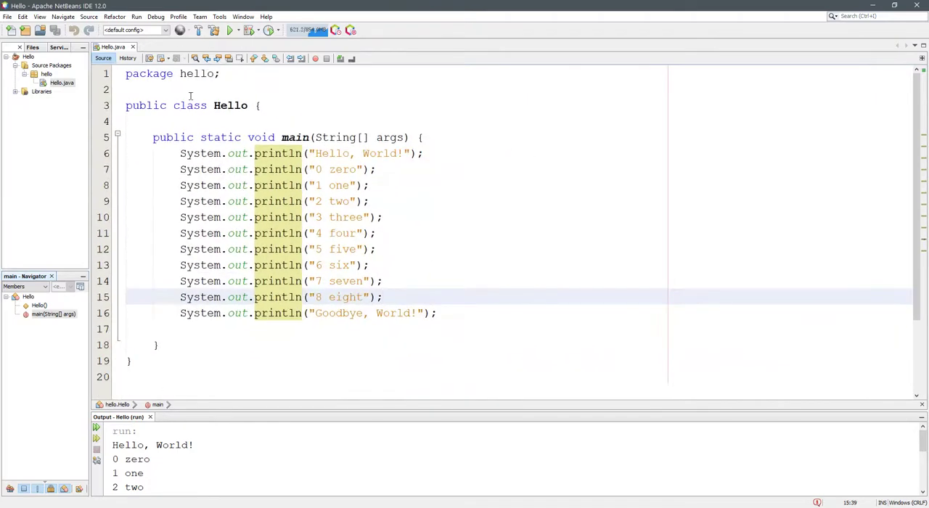
- Check the Tools menu for IDE settings, then dismiss it without choosing anything
left_click(219, 17)
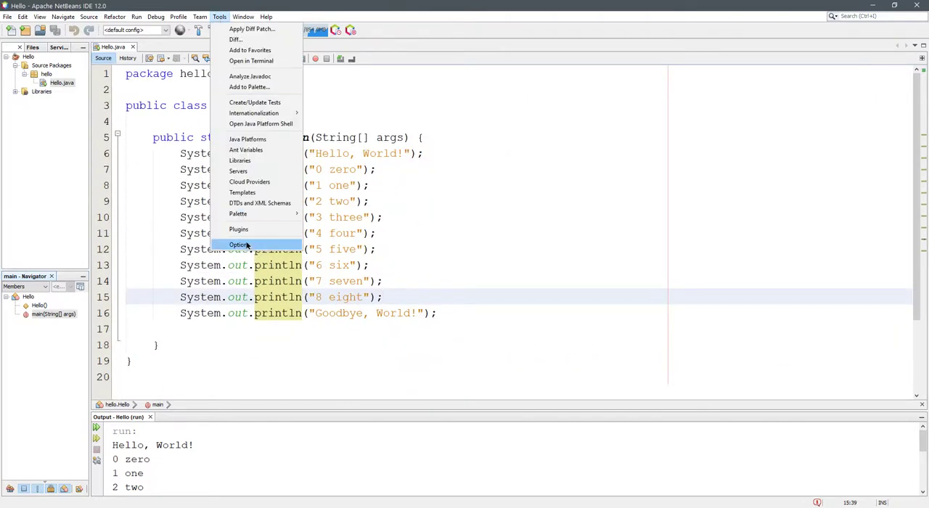
left_click(445, 233)
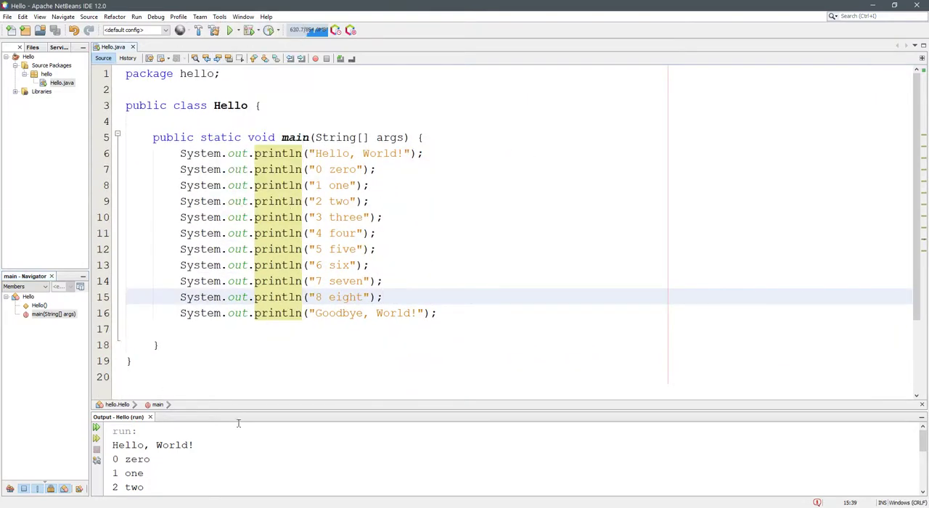
scroll(202, 452, "down", 3)
scroll(187, 448, "down", 3)
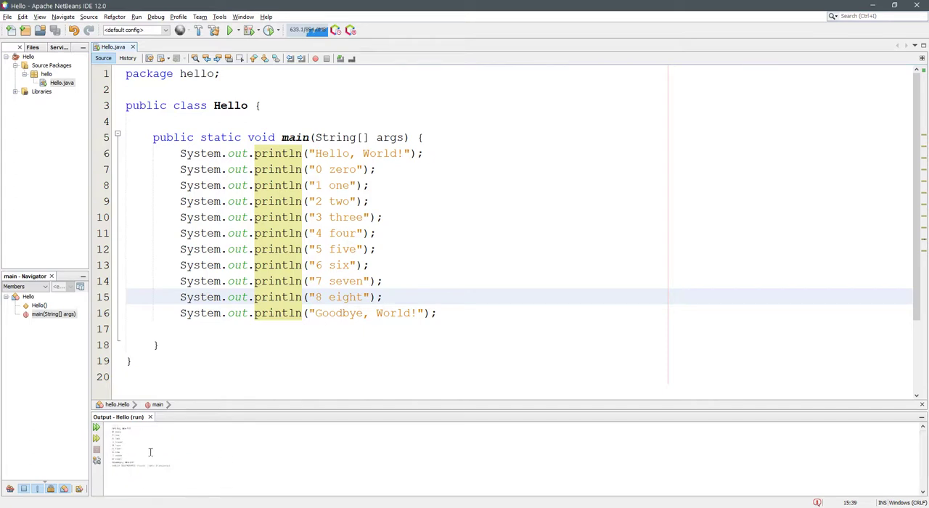
scroll(187, 448, "up", 3)
scroll(159, 442, "up", 3)
scroll(151, 440, "up", 3)
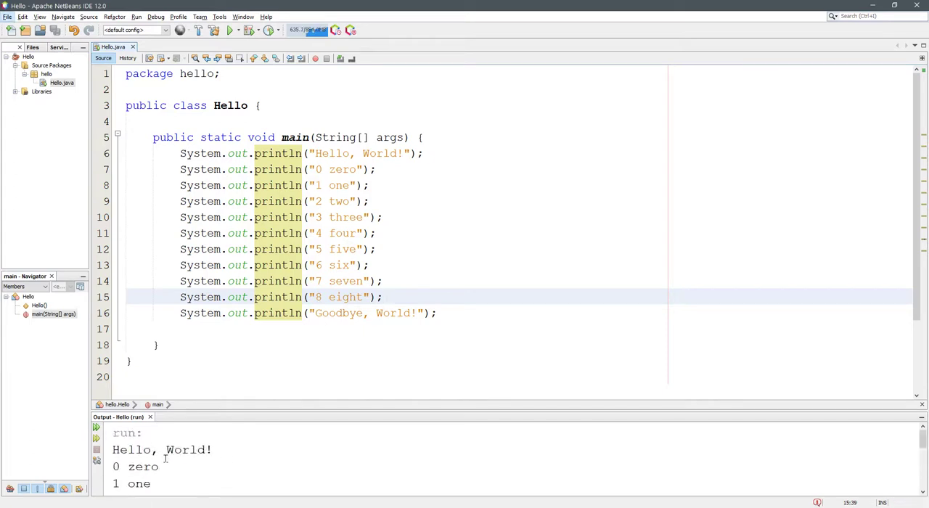
scroll(151, 440, "down", 3)
scroll(156, 446, "up", 3)
scroll(159, 452, "up", 1)
scroll(159, 452, "down", 1)
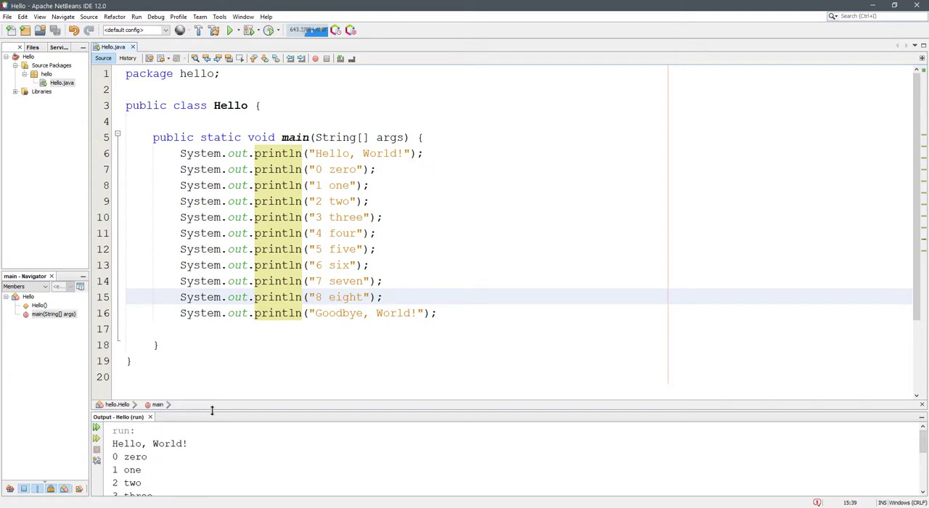
- Raise the editor/output splitter for a taller Output pane, and place the caret on line 9
left_click_drag(214, 404, 214, 366)
left_click(265, 200)
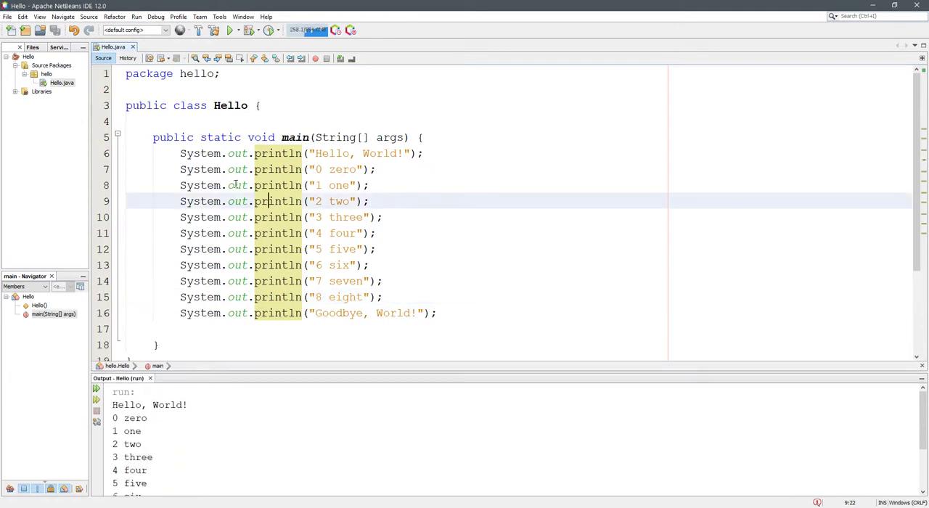
scroll(237, 185, "down", 1)
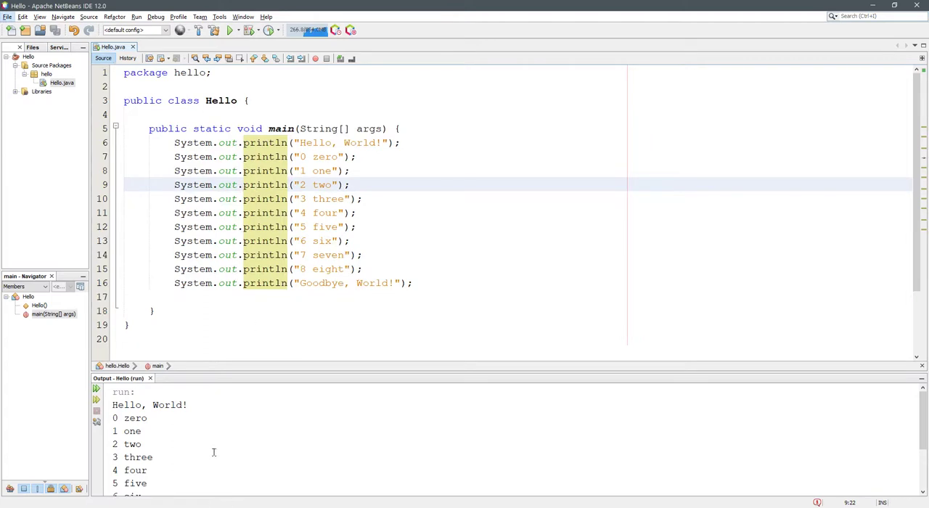
scroll(210, 195, "up", 1)
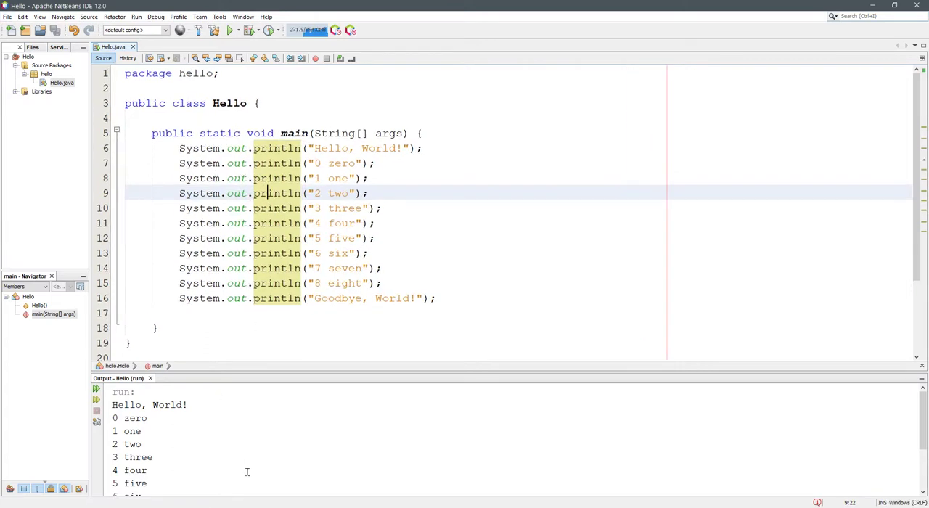
scroll(246, 433, "up", 1)
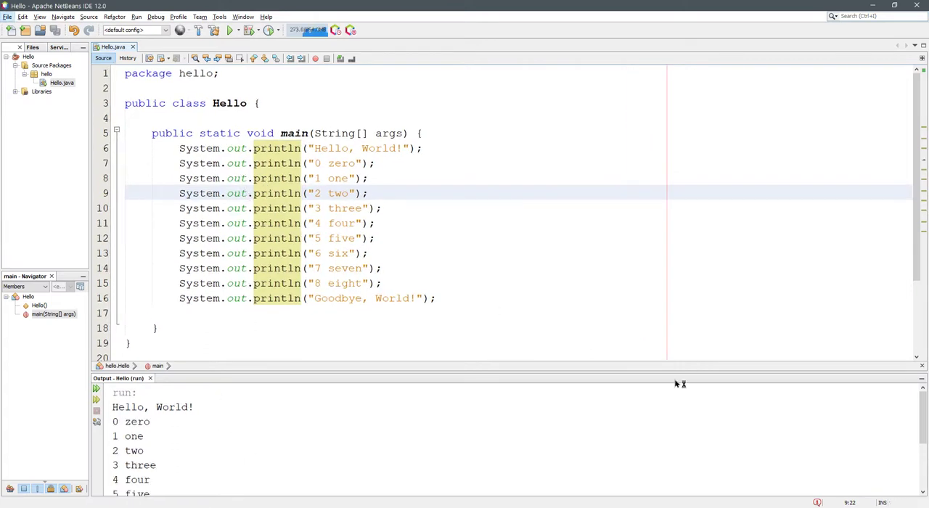